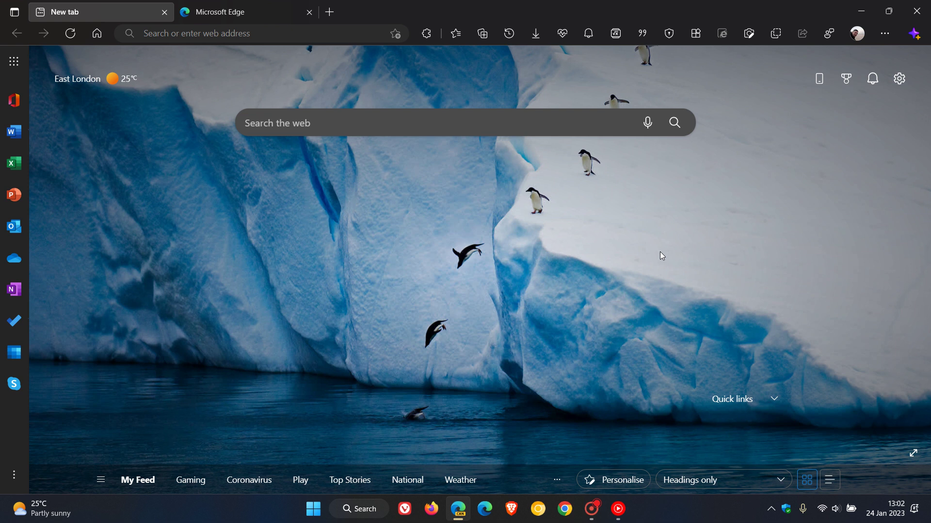
# Set the Microsoft Edge Split Screen flag on edge://flags to Enabled and restart Edge
pyautogui.click(206, 35)
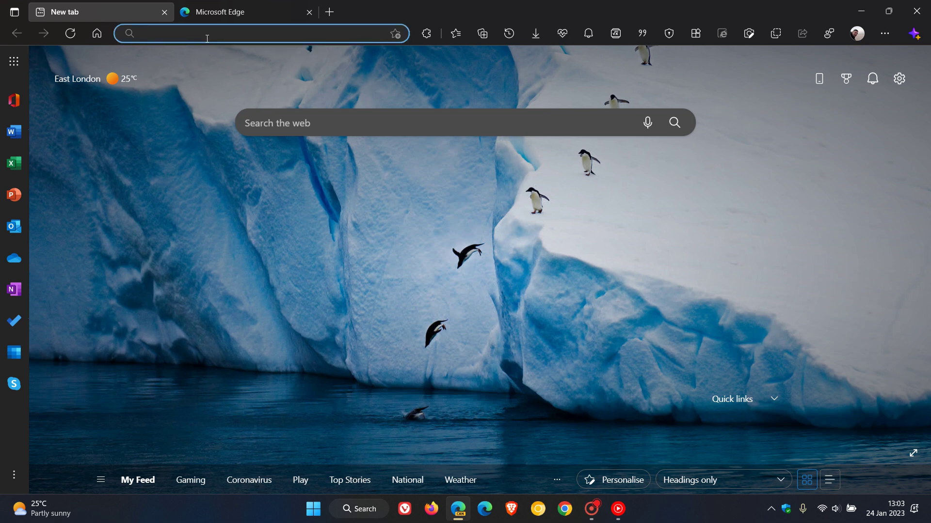
pyautogui.write('ef')
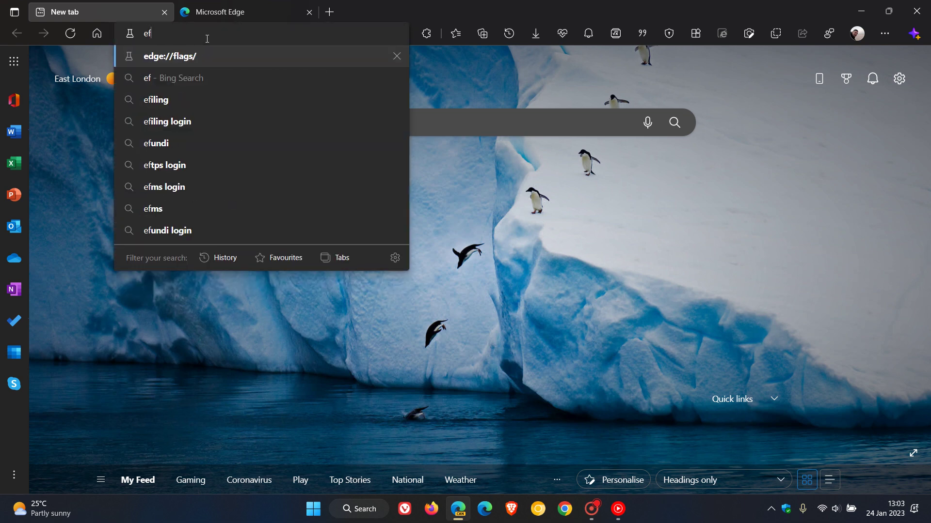
pyautogui.press('Return')
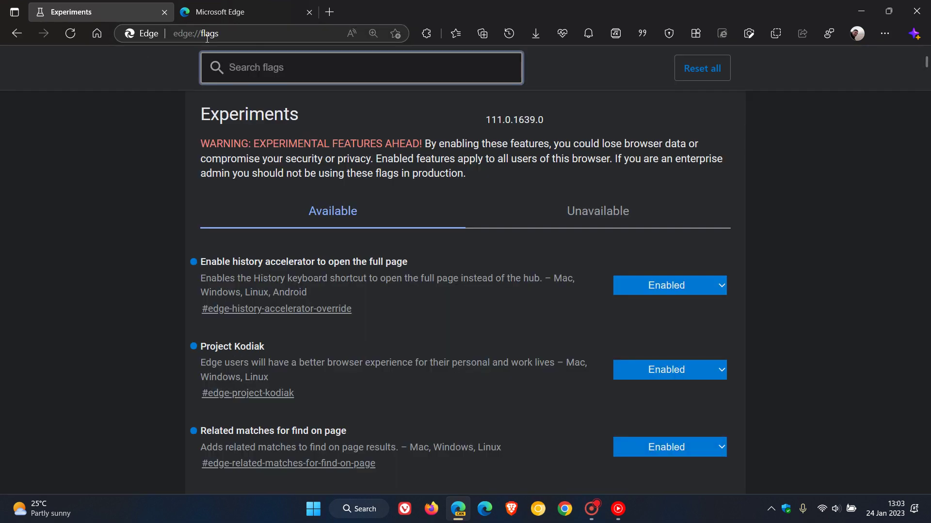
pyautogui.write('s')
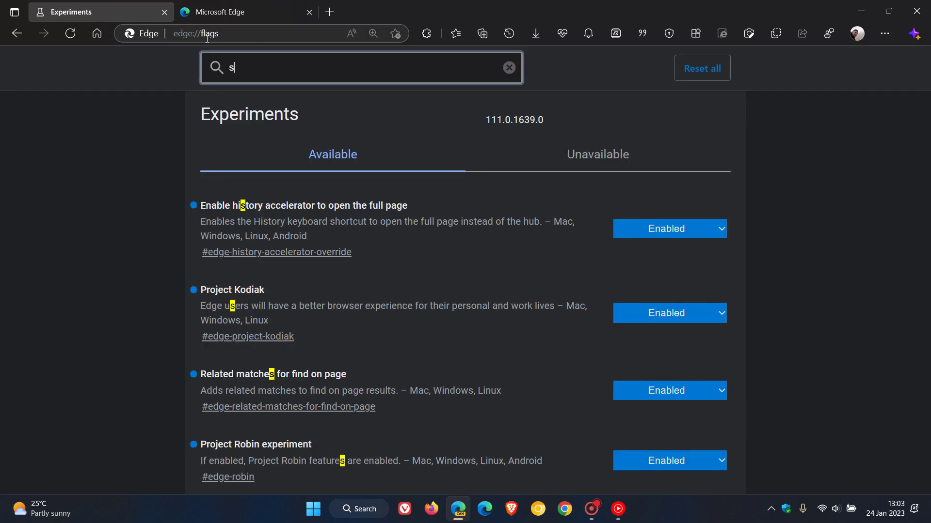
pyautogui.write('plit')
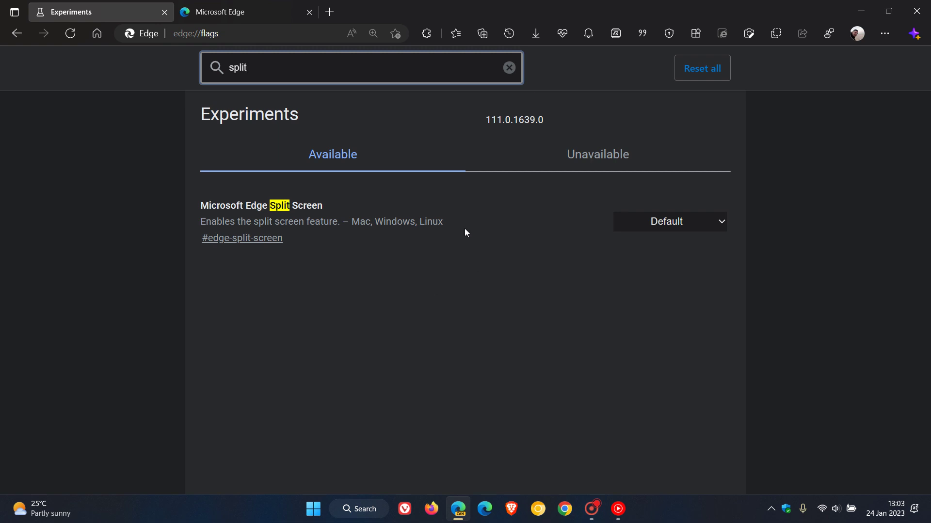
pyautogui.click(679, 224)
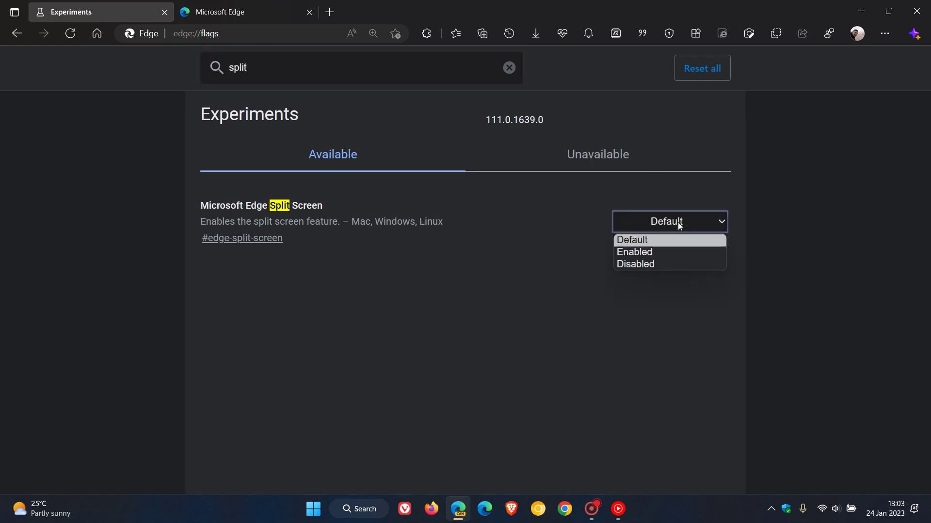
pyautogui.click(689, 254)
pyautogui.click(843, 455)
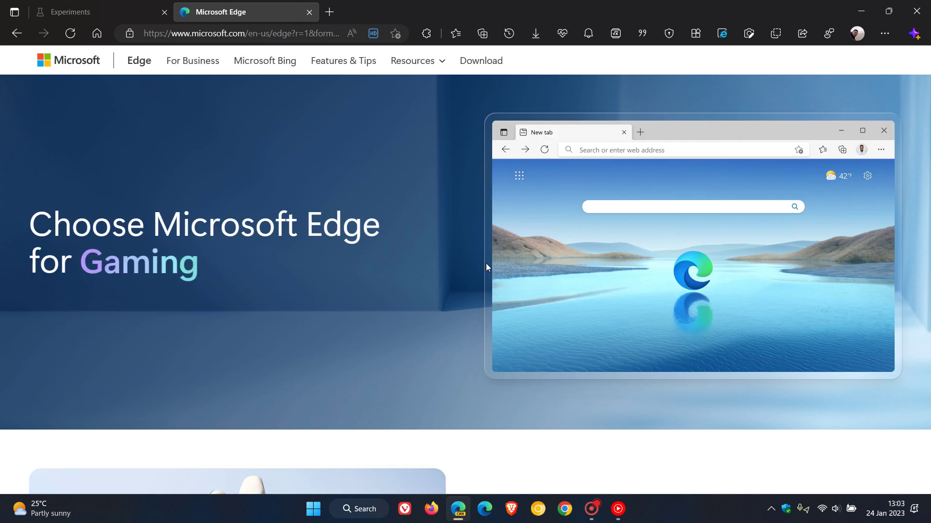
# Turn on the Split screen button toggle under Settings > Appearance > Customise toolbar
pyautogui.click(857, 34)
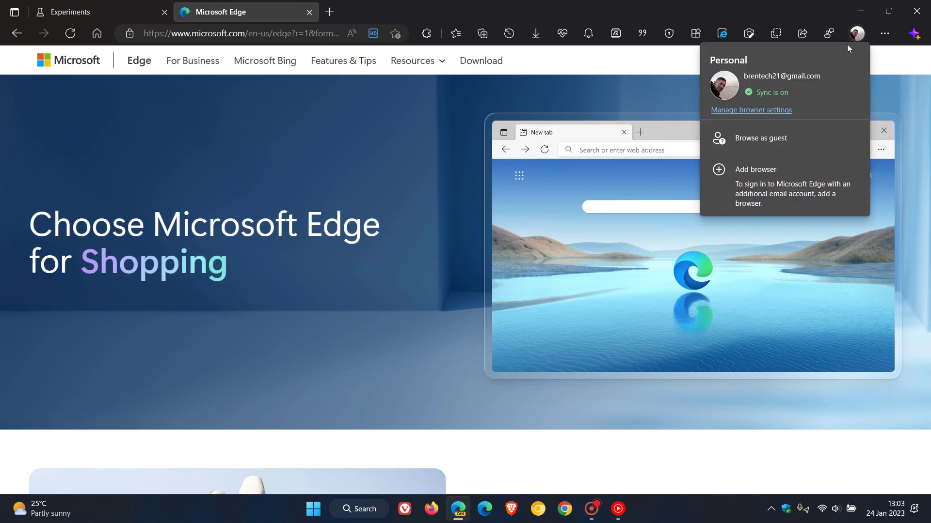
pyautogui.click(761, 110)
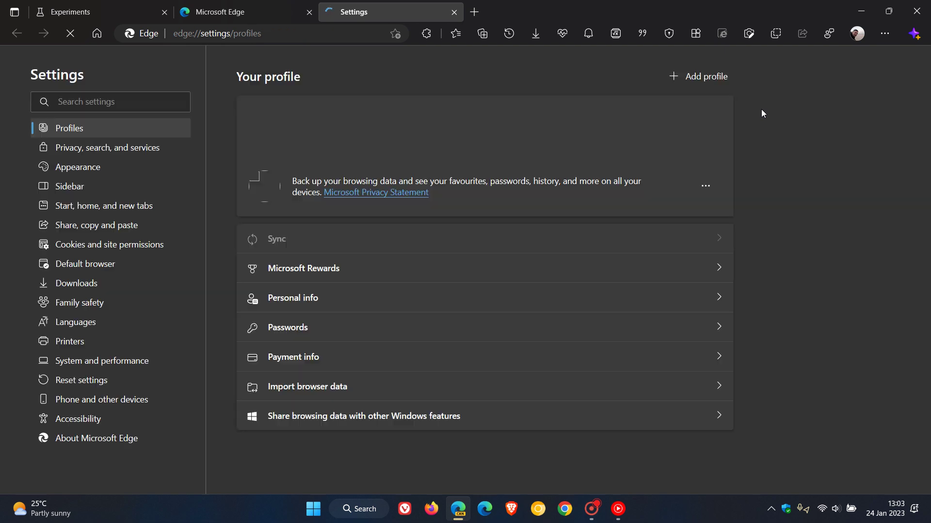
pyautogui.click(83, 171)
pyautogui.scroll(-4, 819, 182)
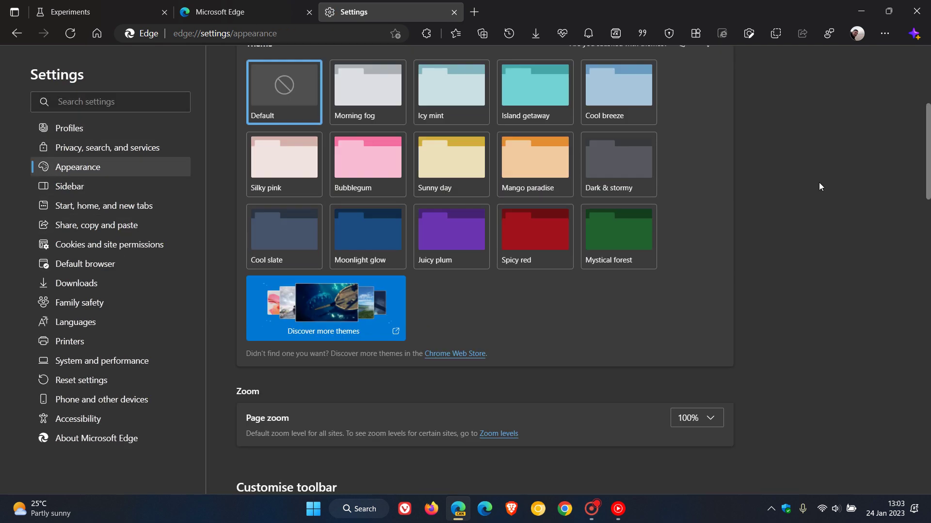
pyautogui.scroll(-3, 820, 184)
pyautogui.scroll(-3, 819, 183)
pyautogui.scroll(-3, 820, 183)
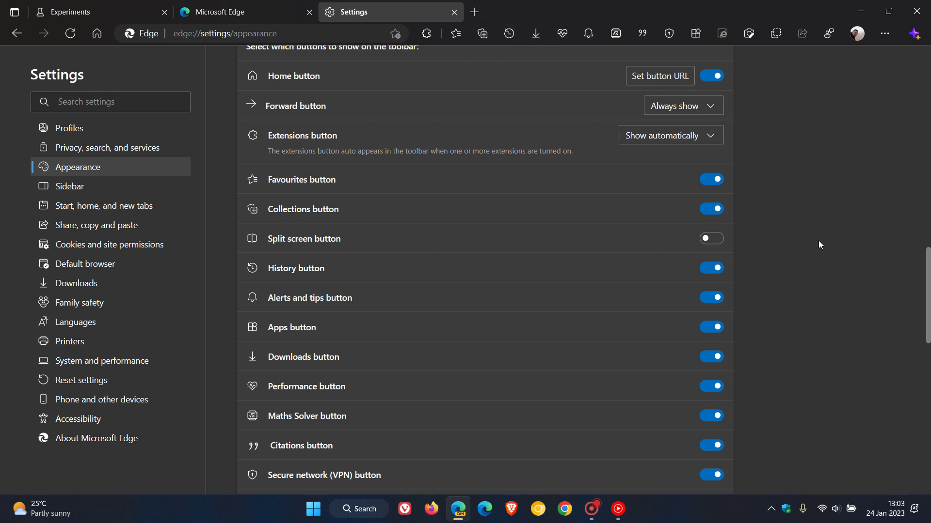
pyautogui.click(712, 239)
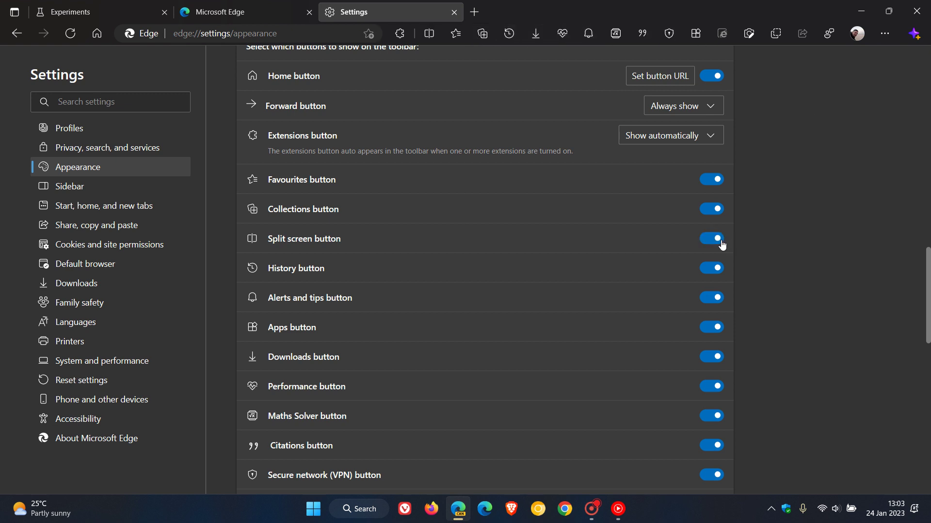
# Show the Microsoft Edge tab in the right split pane beside Settings and resize the panes
pyautogui.click(429, 39)
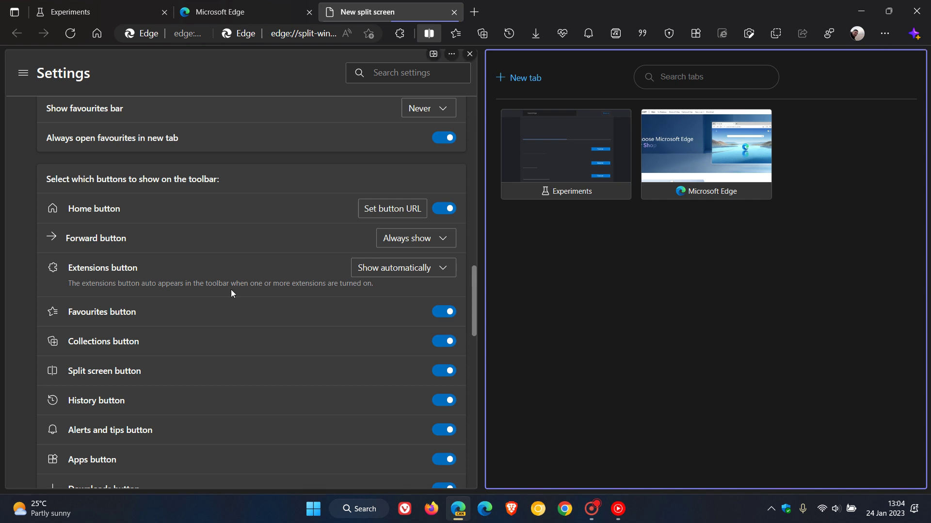
pyautogui.click(720, 153)
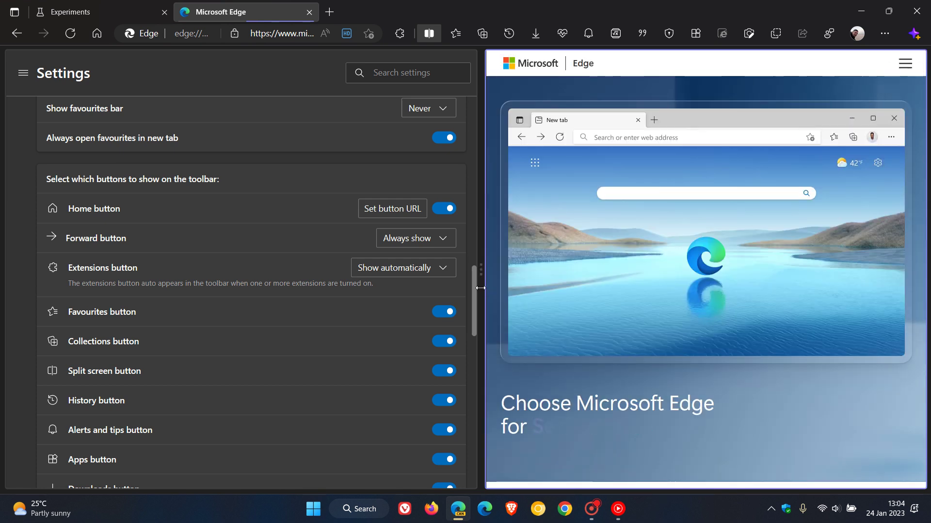
pyautogui.moveTo(480, 288)
pyautogui.mouseDown()
pyautogui.moveTo(580, 294)
pyautogui.moveTo(495, 300)
pyautogui.moveTo(495, 323)
pyautogui.moveTo(479, 320)
pyautogui.mouseUp()
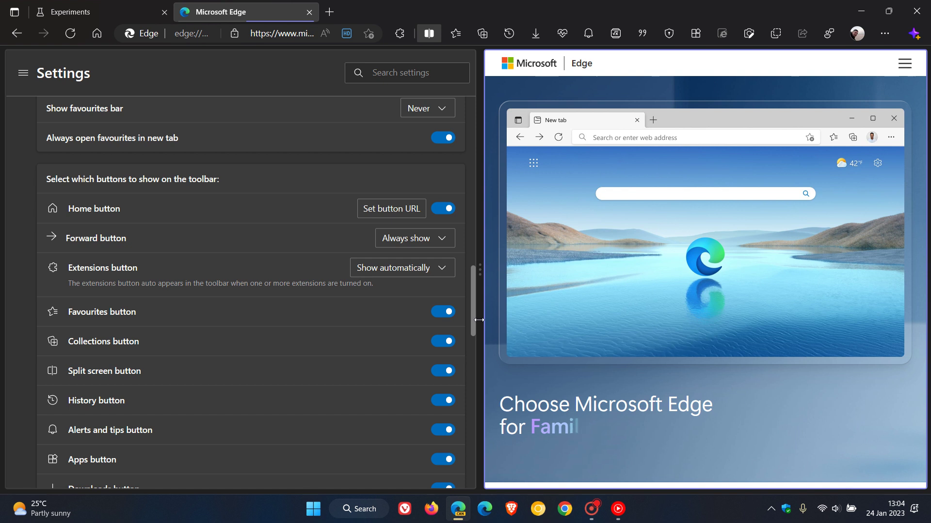
pyautogui.moveTo(827, 193)
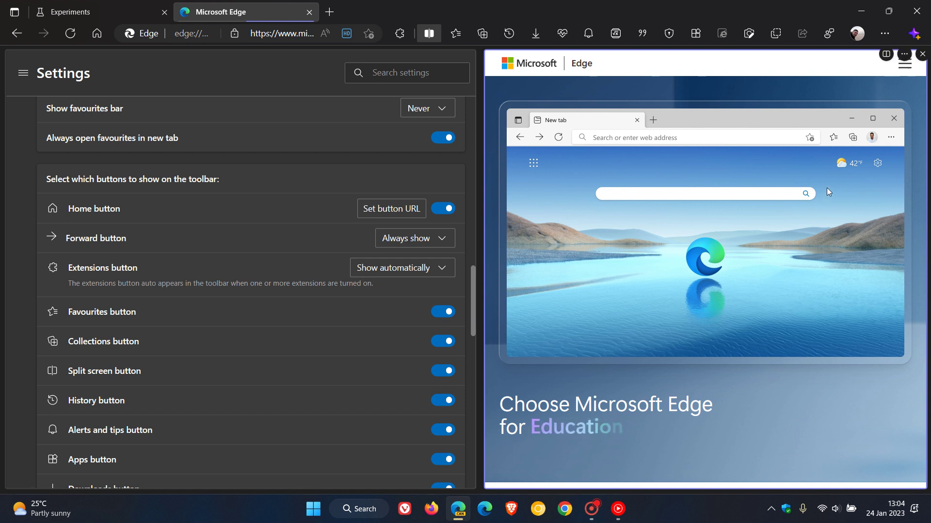
pyautogui.click(914, 33)
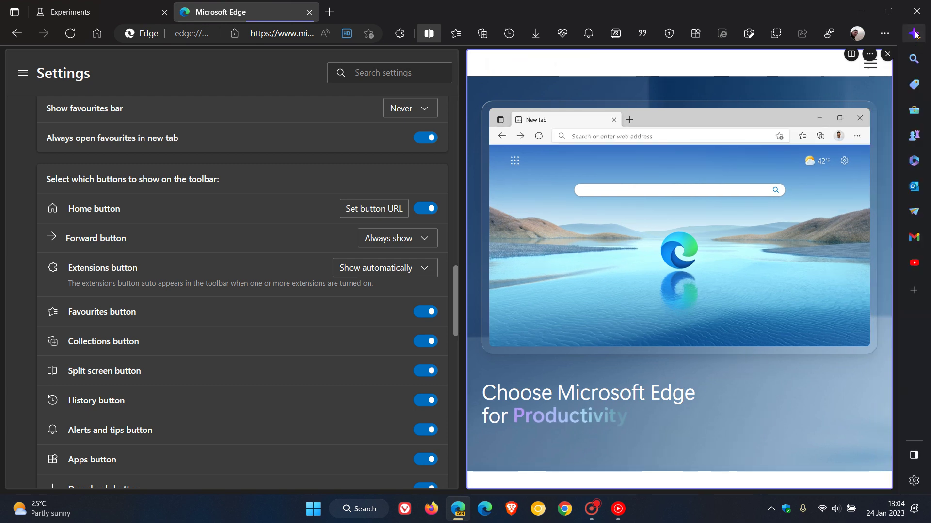
pyautogui.click(913, 262)
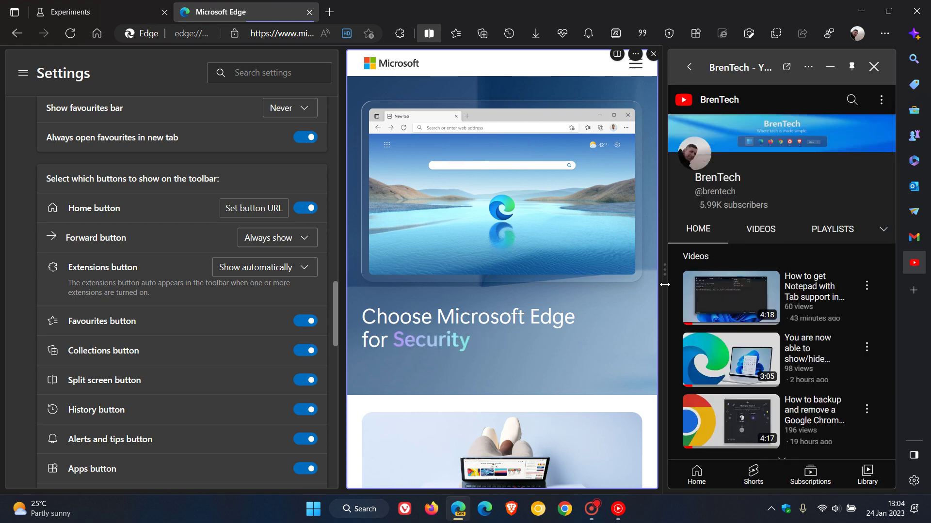
pyautogui.moveTo(667, 287)
pyautogui.mouseDown()
pyautogui.moveTo(531, 294)
pyautogui.moveTo(663, 307)
pyautogui.mouseUp()
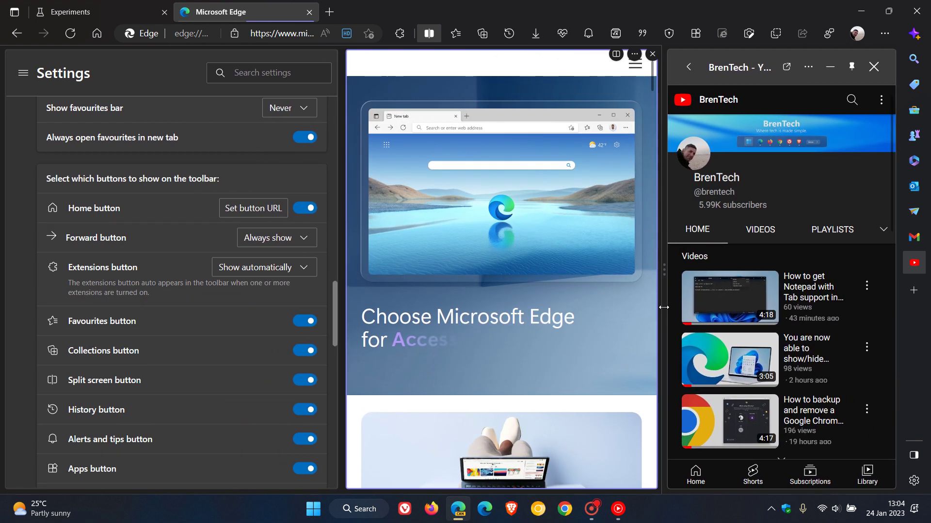
pyautogui.click(873, 66)
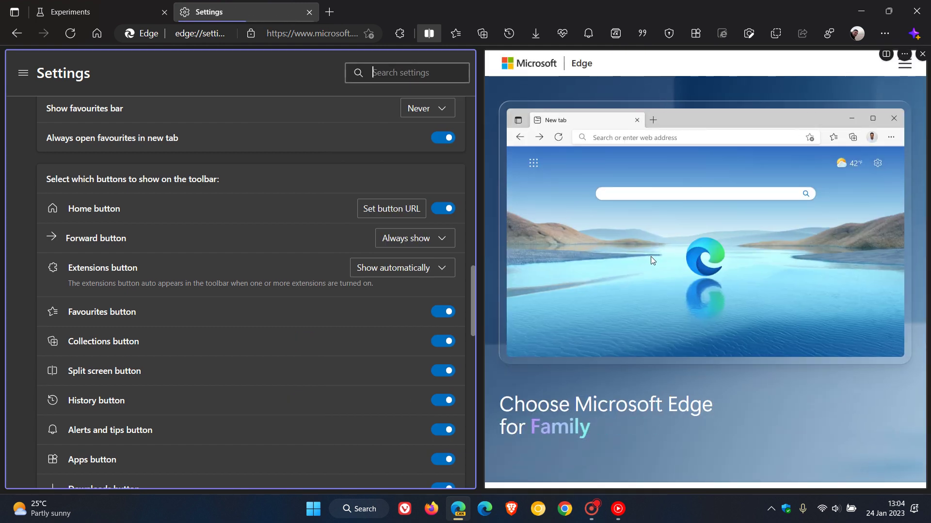
# Check the split pane's link-opening and more-options menus, then exit split view
pyautogui.click(887, 54)
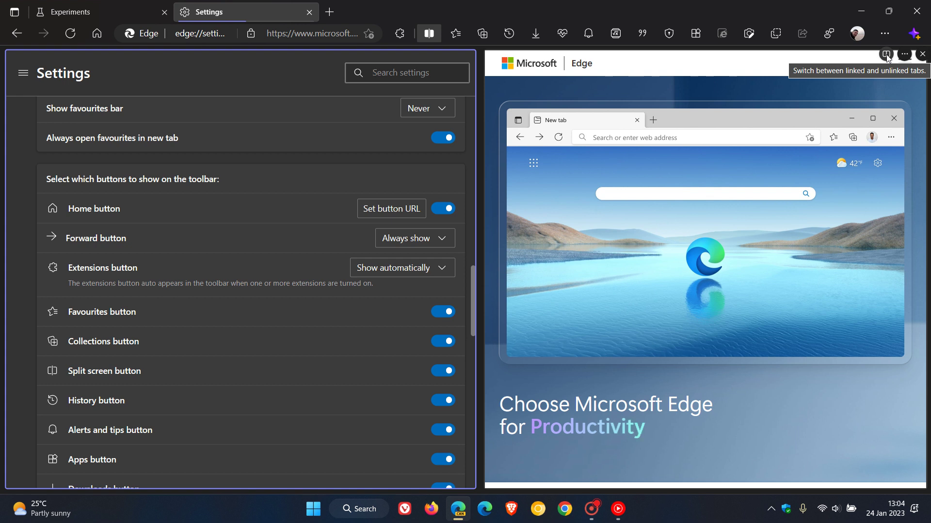
pyautogui.click(887, 55)
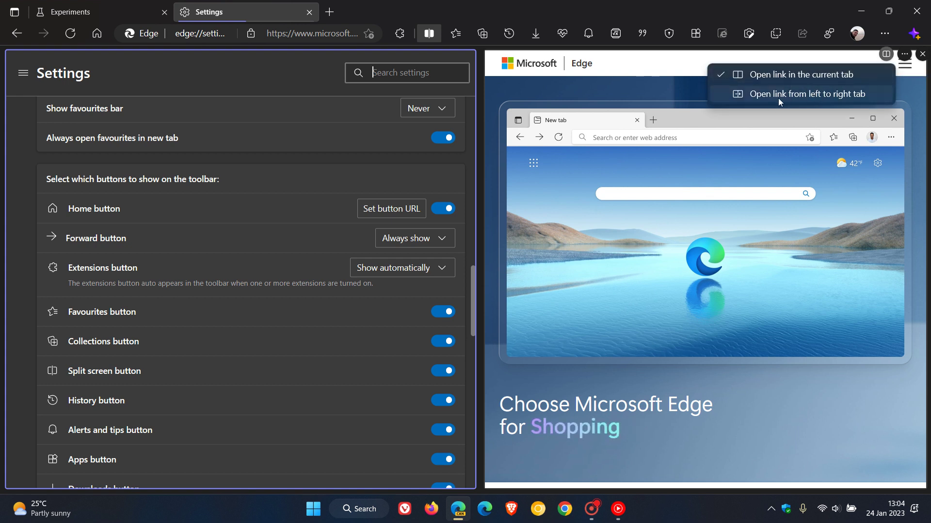
pyautogui.click(904, 55)
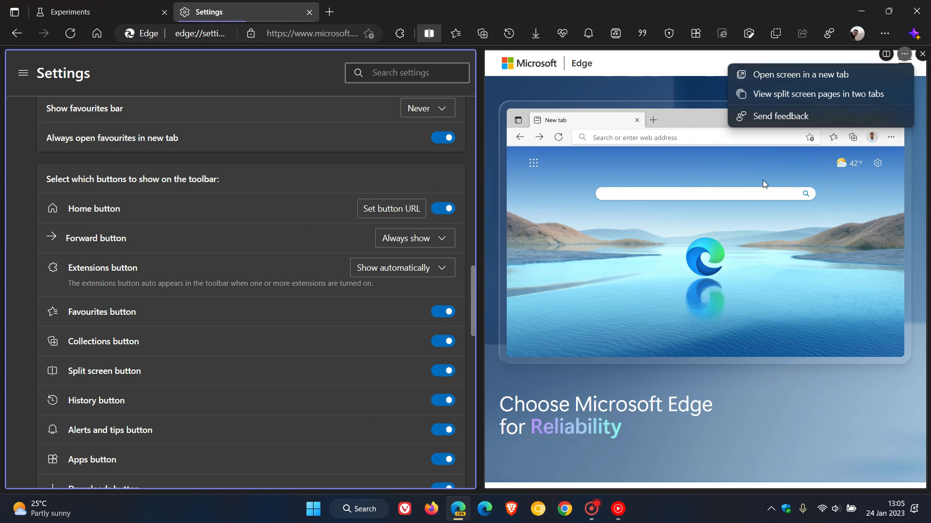
pyautogui.click(429, 34)
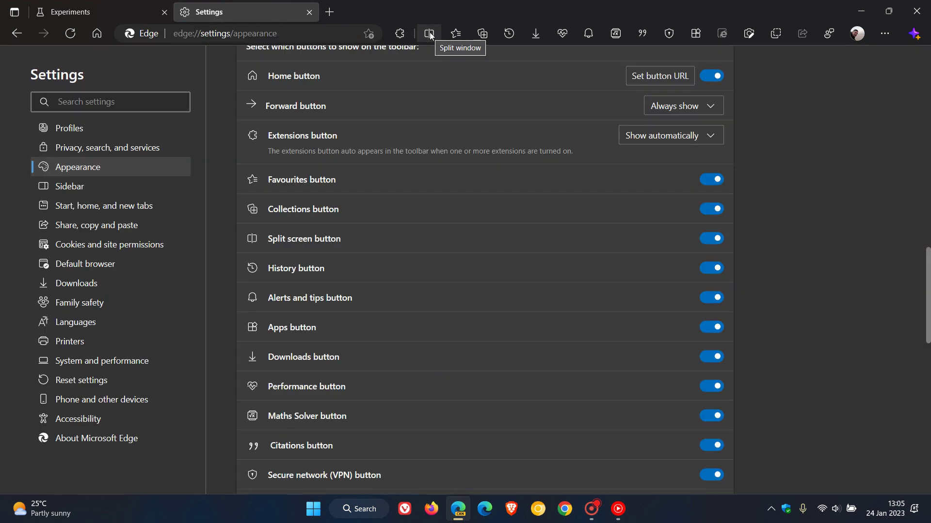
# Load the Experiments tab into a right split pane, then close that pane
pyautogui.click(430, 33)
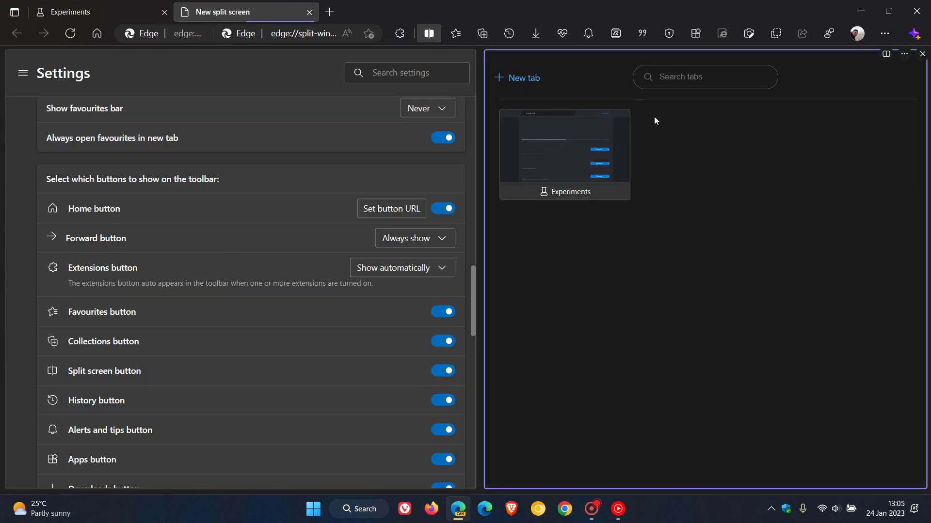
pyautogui.click(574, 155)
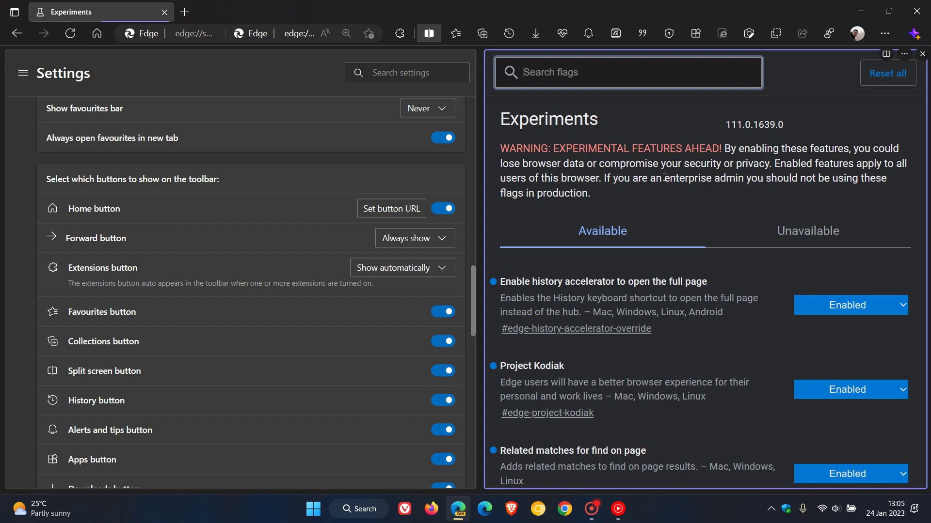
pyautogui.click(923, 54)
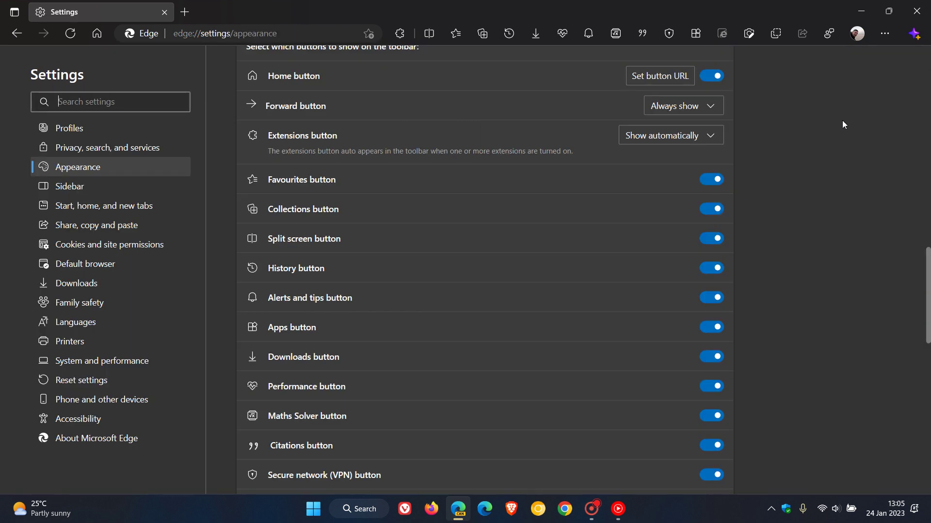
# Reopen split view with a new tab in the right pane, then close it
pyautogui.click(429, 33)
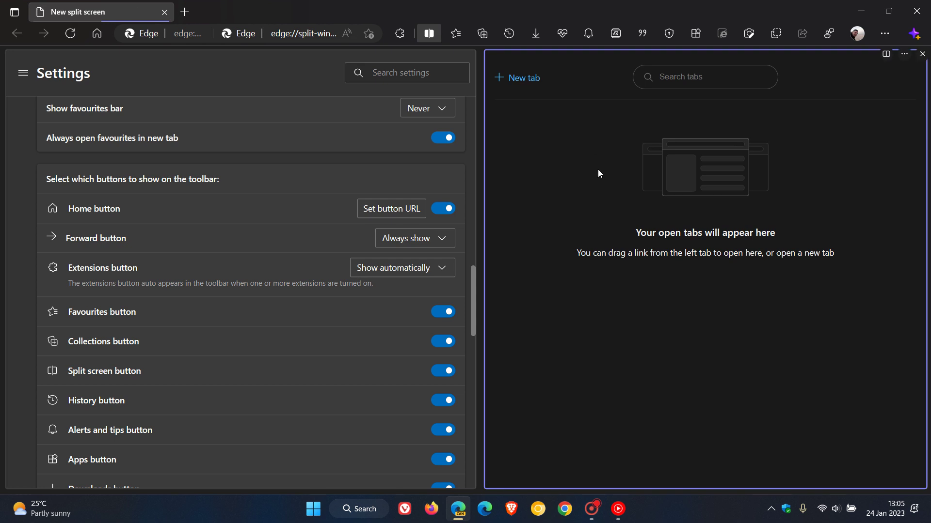
pyautogui.click(527, 78)
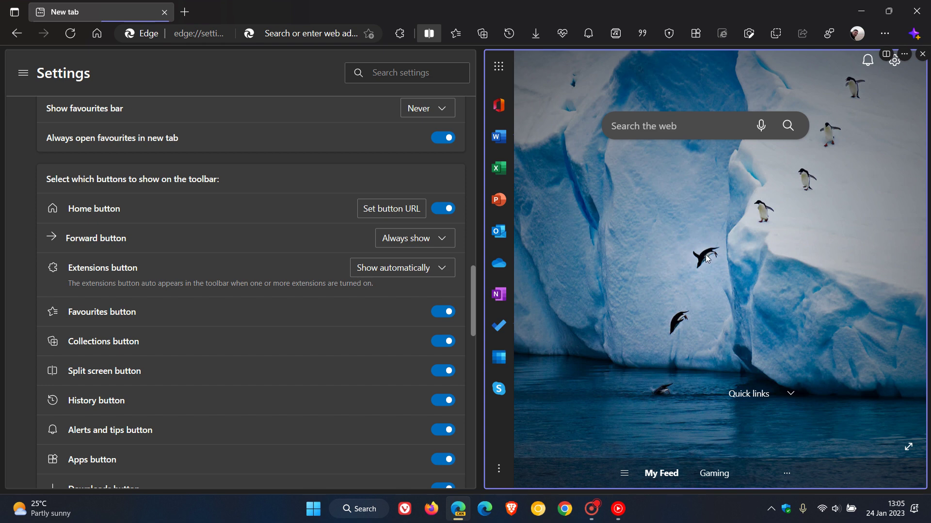
pyautogui.click(922, 54)
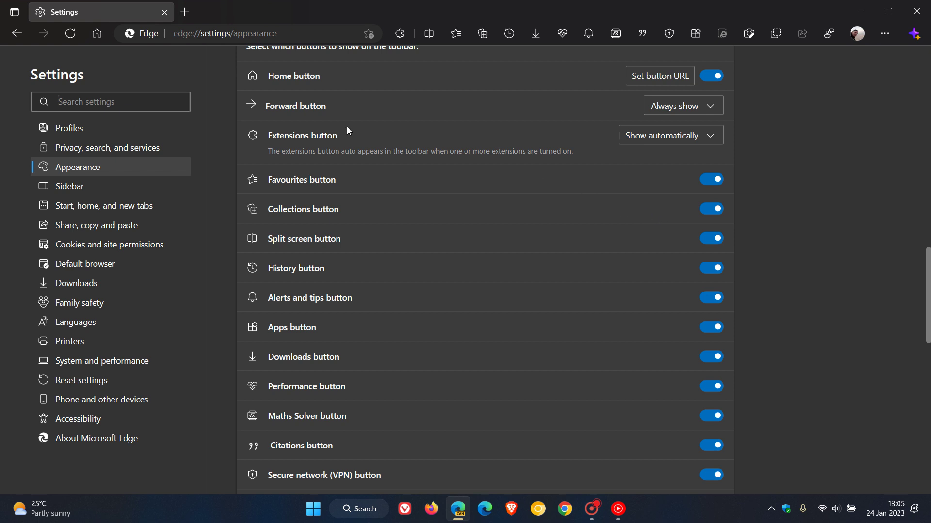
# Open a full-window blank new tab page with an empty address field
pyautogui.hotkey('alt', 'Home')
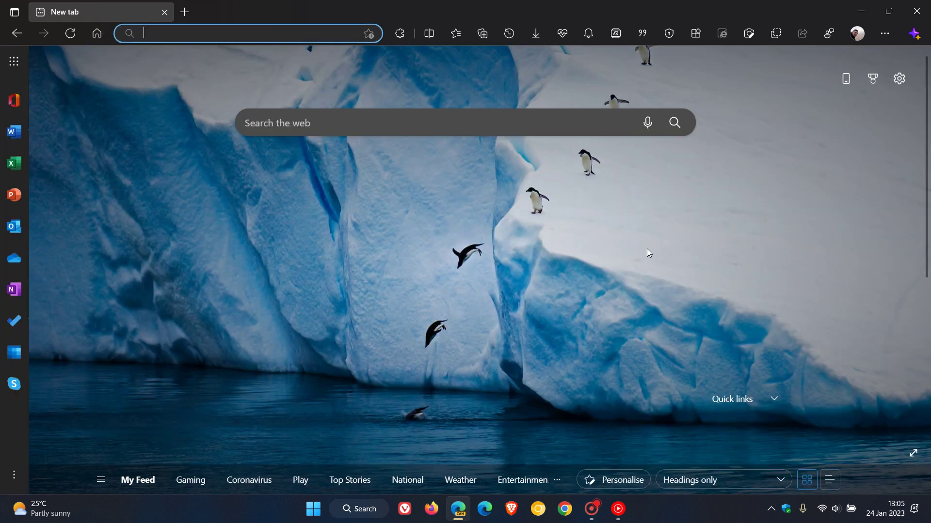